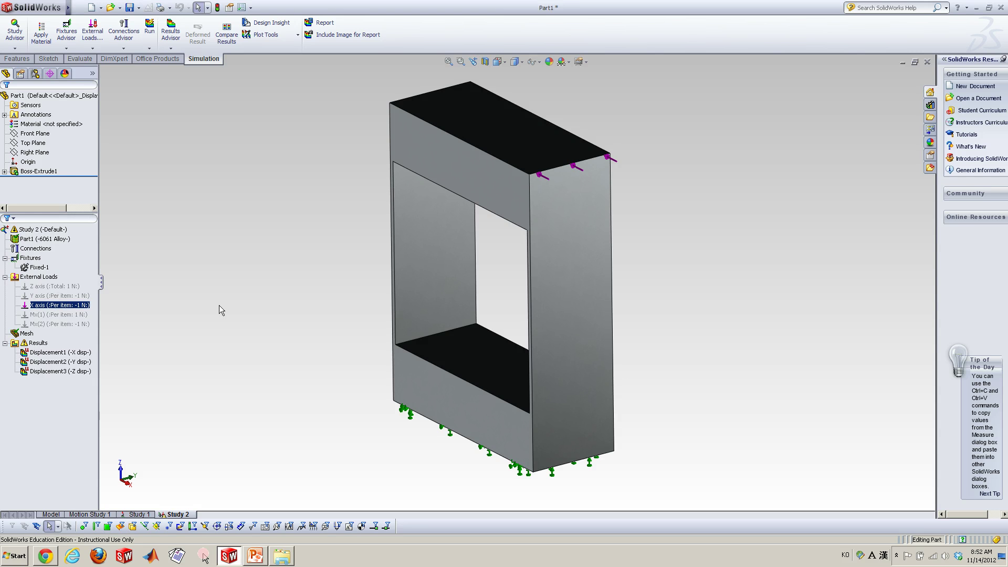
# Step: Inspect the part's 6061 Alloy material, base fixtures, feature dimensions and the X-direction top-edge load
pyautogui.click(65, 241)
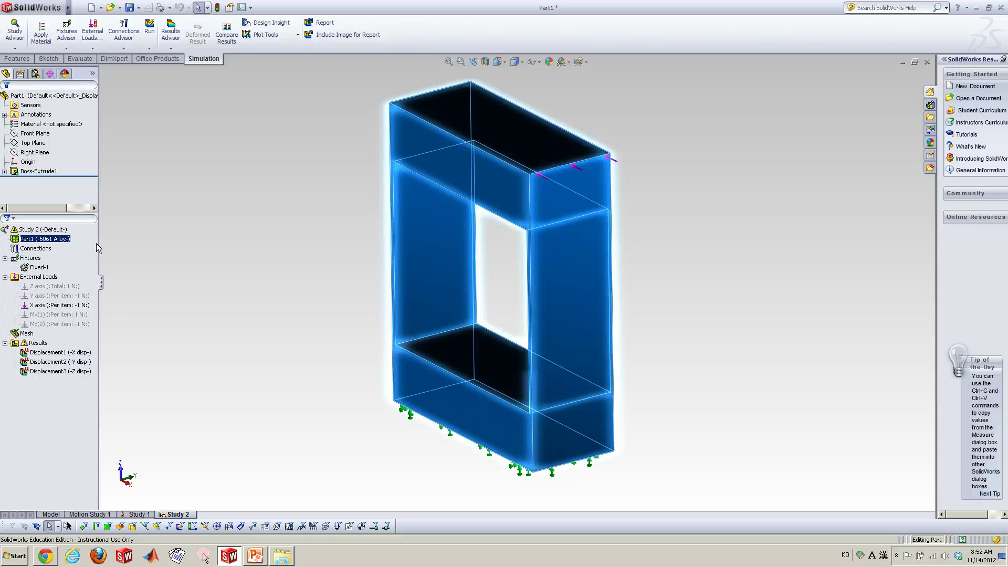
pyautogui.click(39, 267)
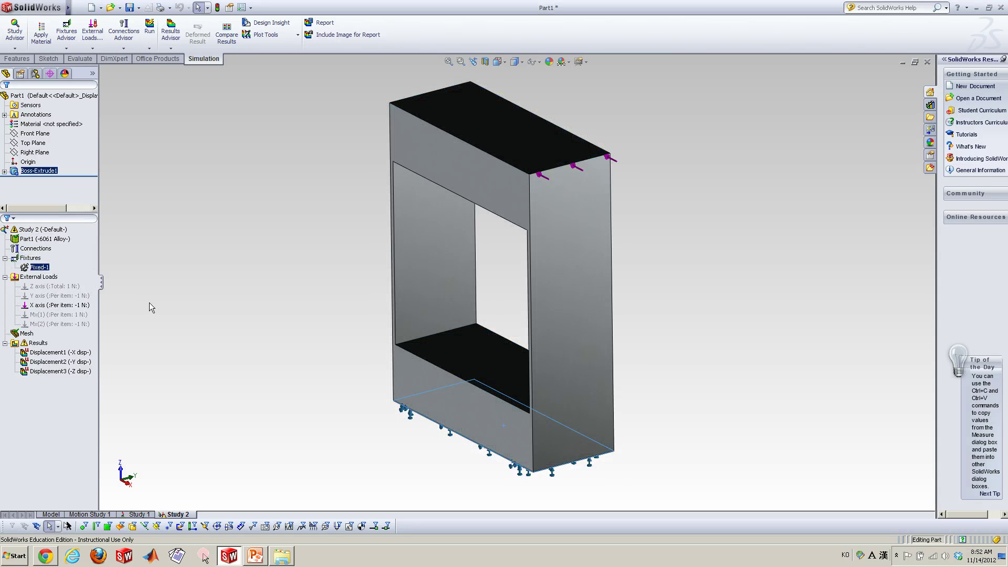
pyautogui.moveTo(149, 302); pyautogui.dragTo(180, 243, button='middle')
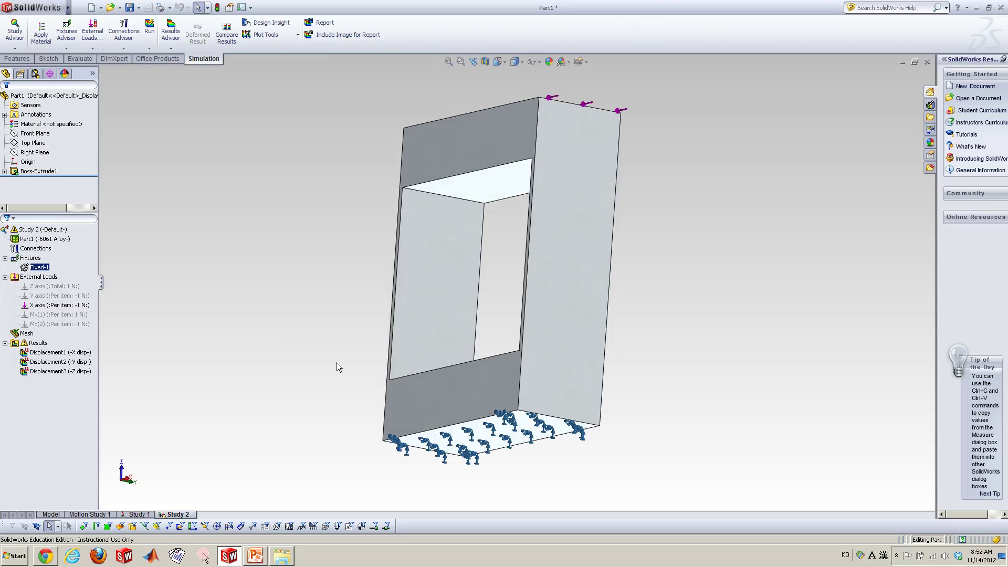
pyautogui.doubleClick(404, 400)
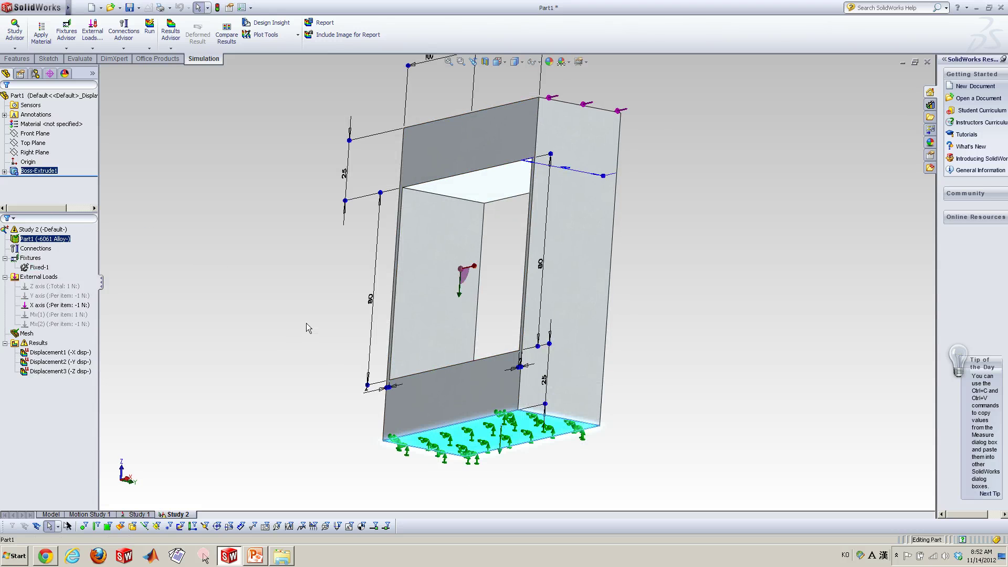
pyautogui.moveTo(307, 328); pyautogui.dragTo(246, 345, button='middle')
pyautogui.click(246, 344)
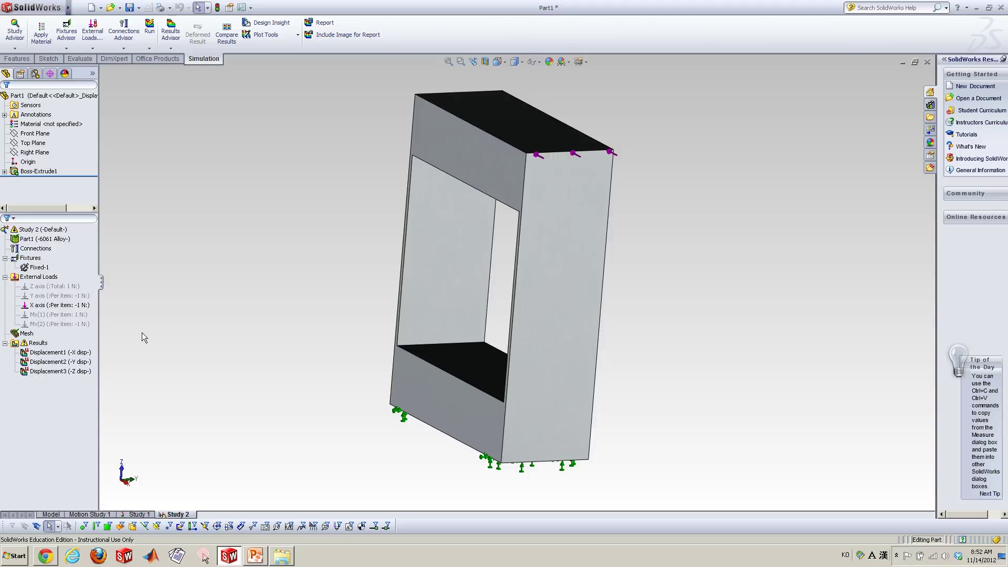
pyautogui.click(82, 306)
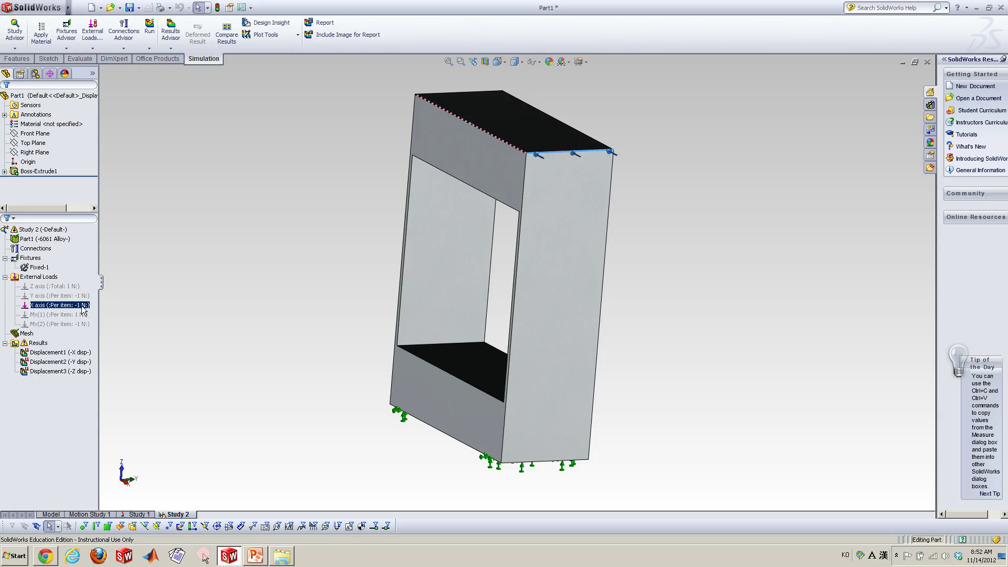
pyautogui.moveTo(691, 137); pyautogui.dragTo(724, 201, button='middle')
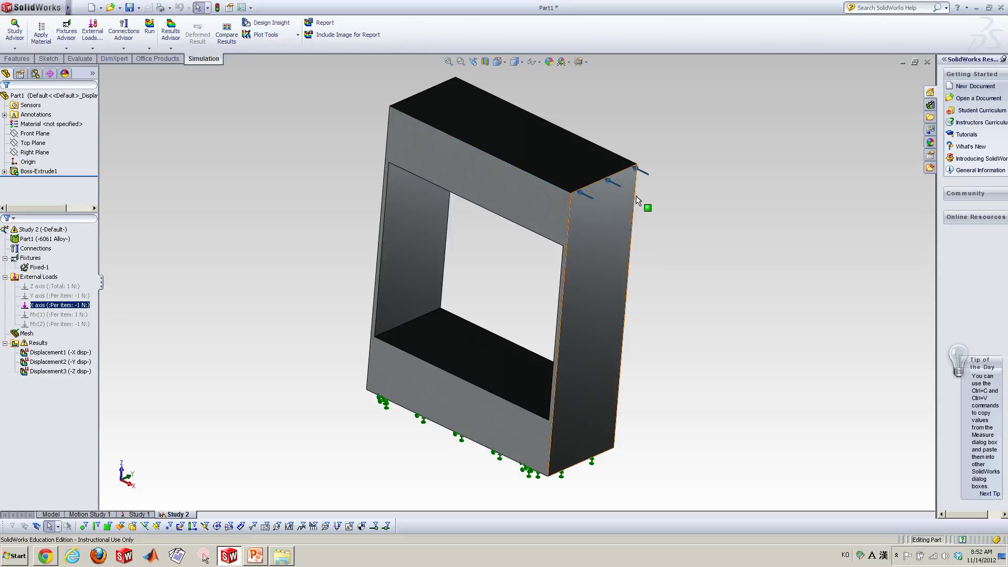
# Step: Run Study 2, show the Displacement1 X-displacement plot, and bring up the spring-constant slide
pyautogui.click(66, 230)
pyautogui.rightClick(53, 229)
pyautogui.click(76, 246)
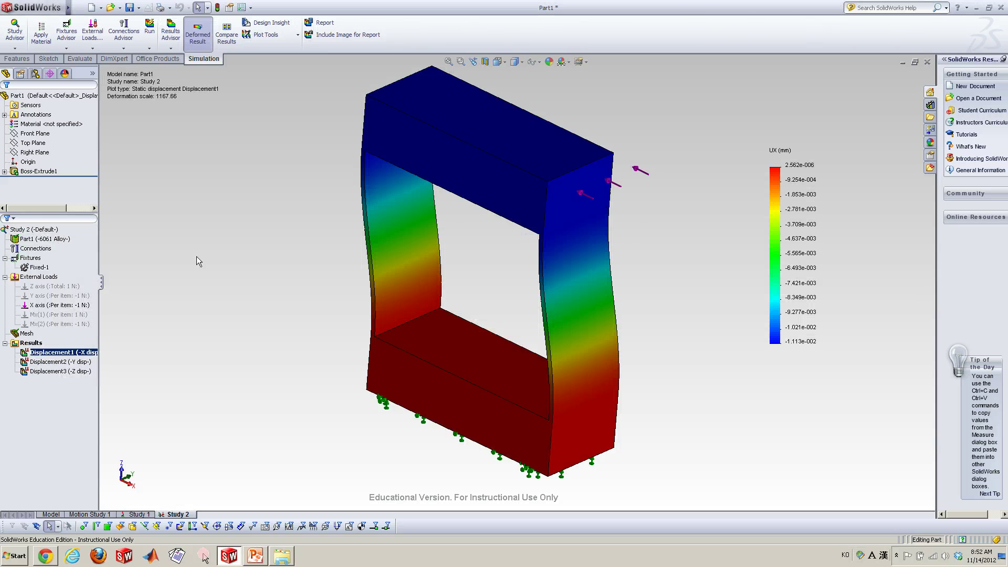
pyautogui.moveTo(258, 272); pyautogui.dragTo(267, 167, button='middle')
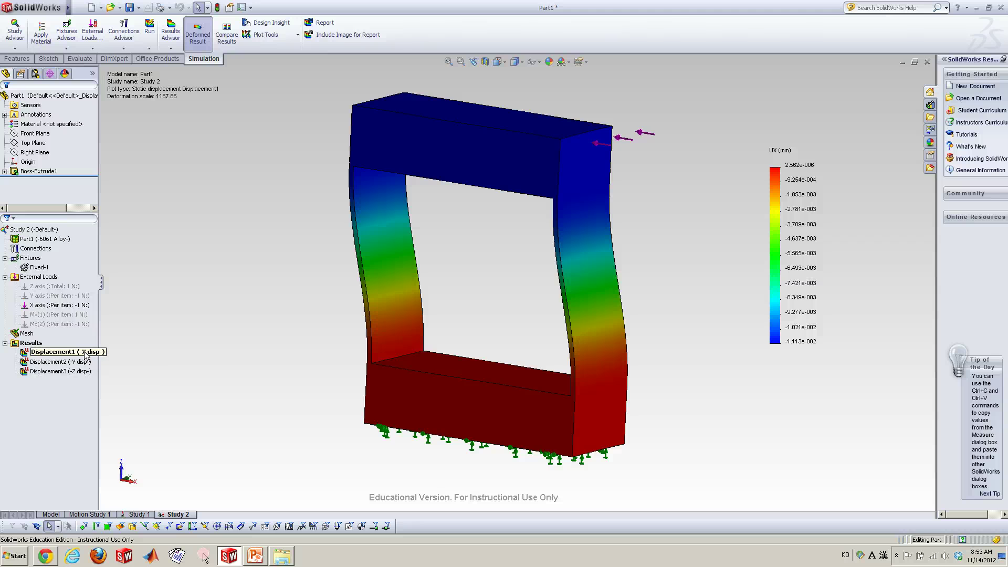
pyautogui.click(86, 356)
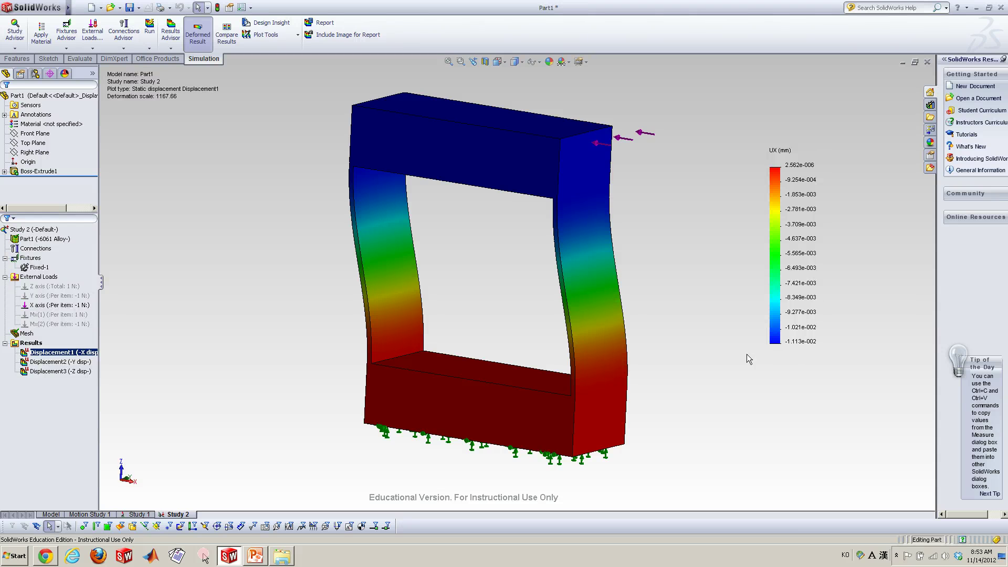
pyautogui.click(256, 556)
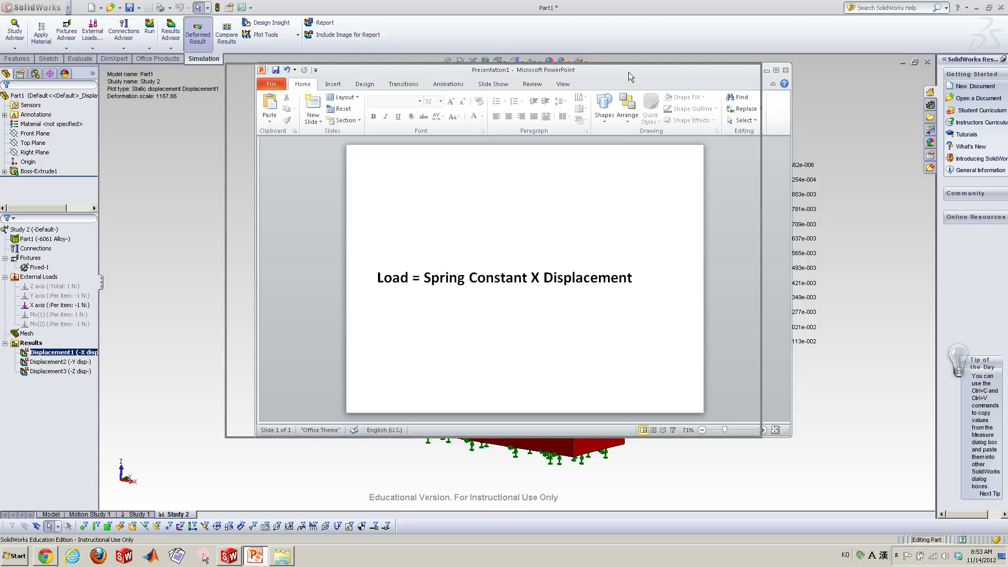
# Step: Shift the slide window aside to uncover the UX colour scale, then minimize PowerPoint
pyautogui.moveTo(628, 71); pyautogui.dragTo(572, 72)
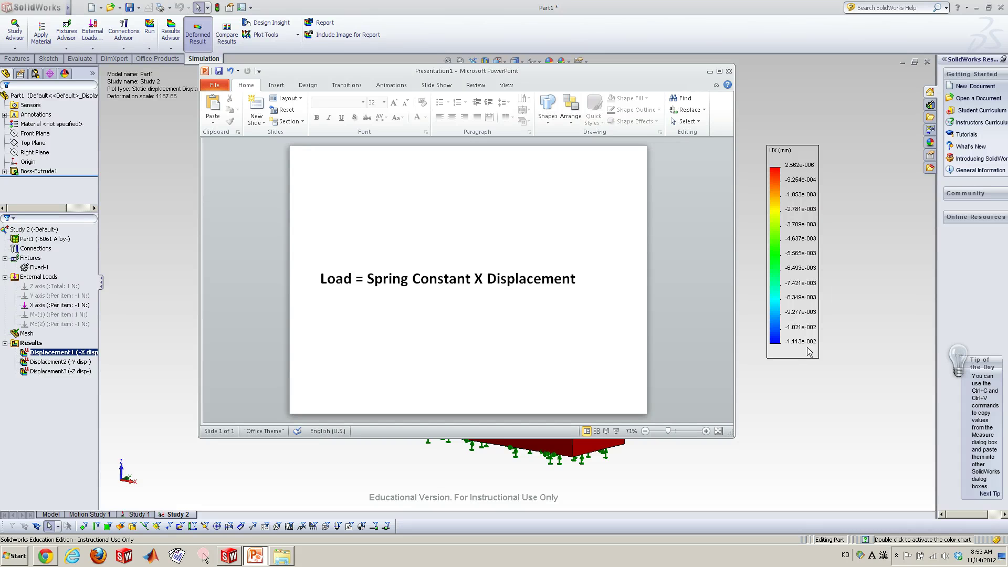
pyautogui.click(709, 72)
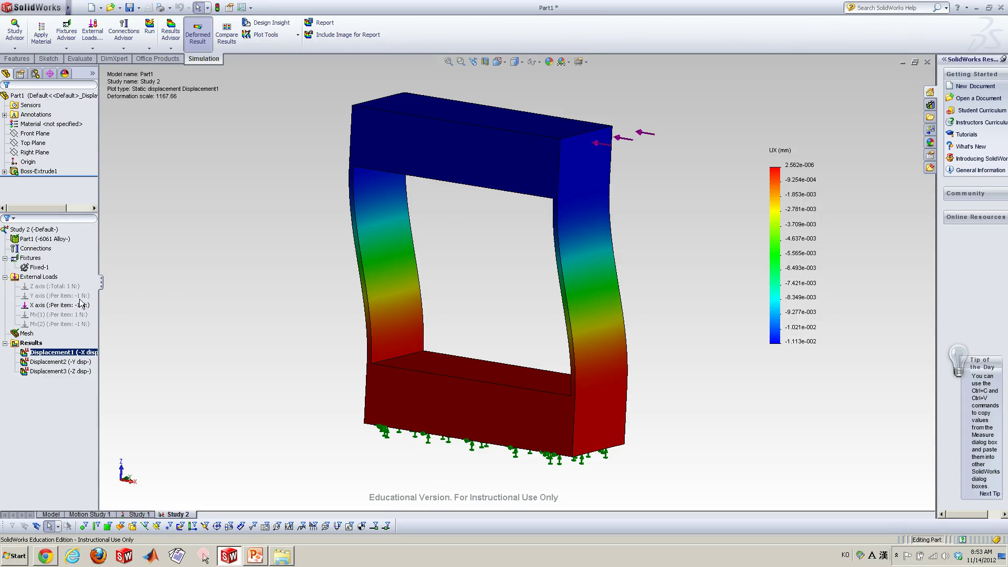
# Step: Unsuppress the Z-direction load and suppress the X-direction load in Study 2
pyautogui.click(66, 288)
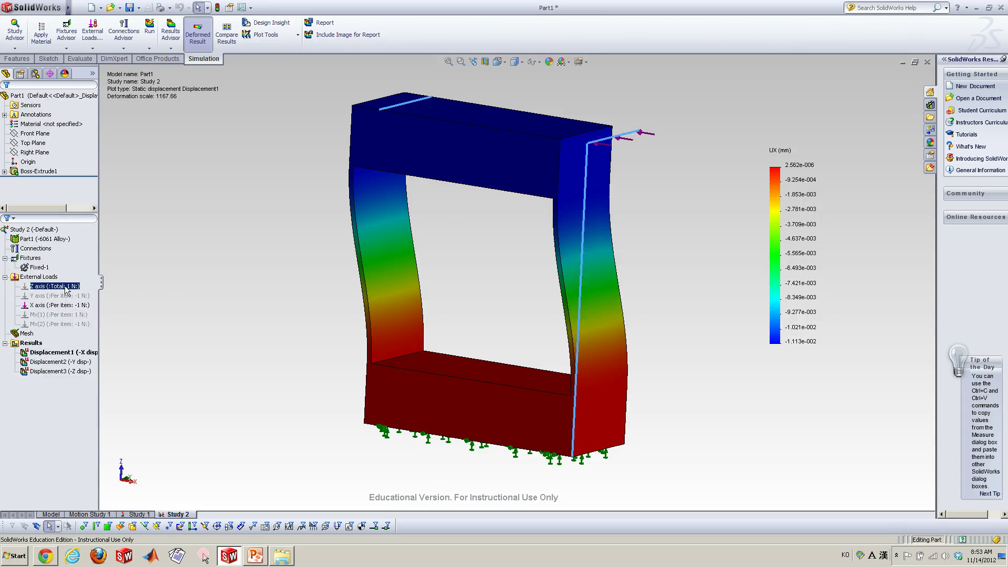
pyautogui.rightClick(65, 288)
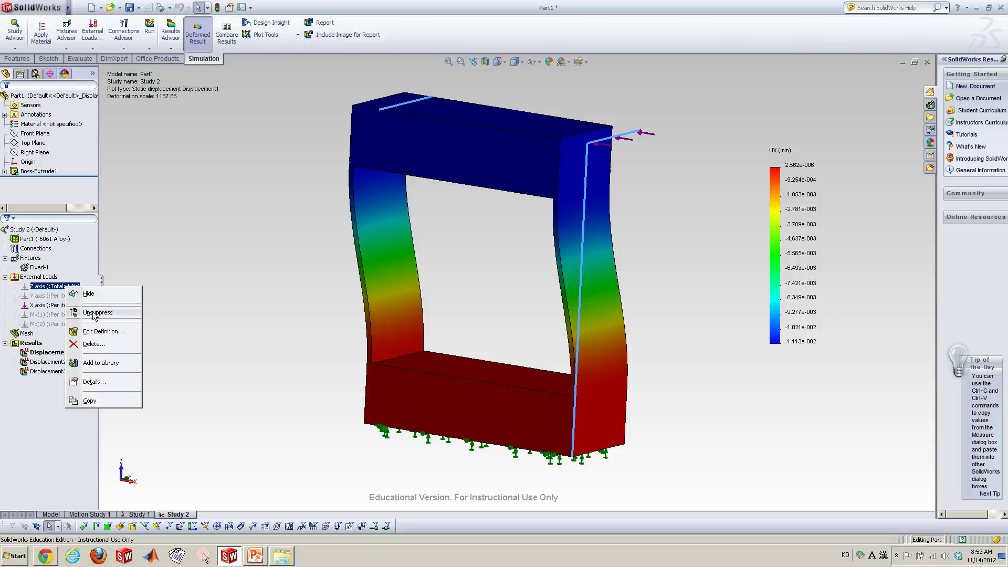
pyautogui.click(87, 310)
pyautogui.keyDown('ctrl'); pyautogui.click(56, 305); pyautogui.keyUp('ctrl')
pyautogui.rightClick(56, 306)
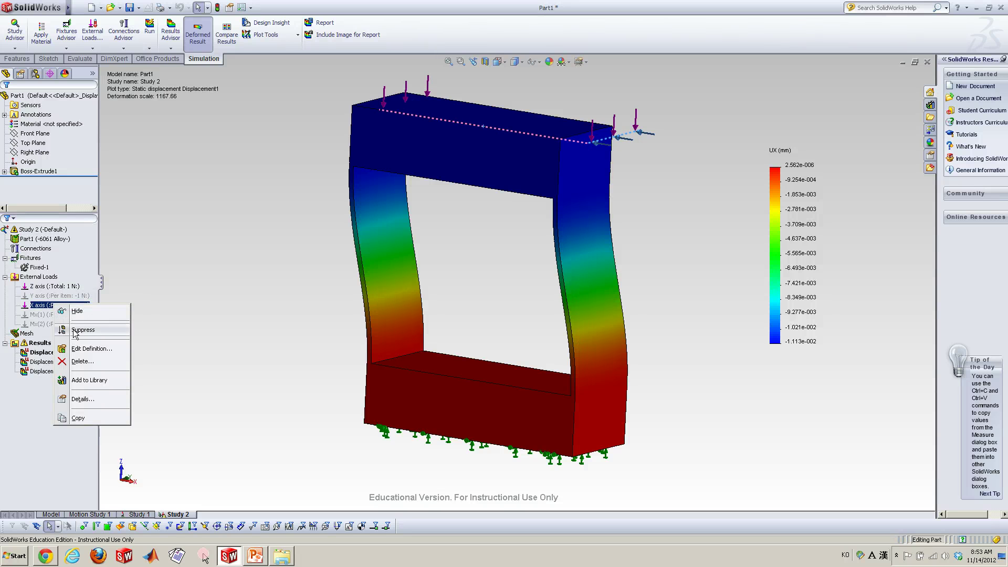
pyautogui.click(74, 326)
pyautogui.click(52, 287)
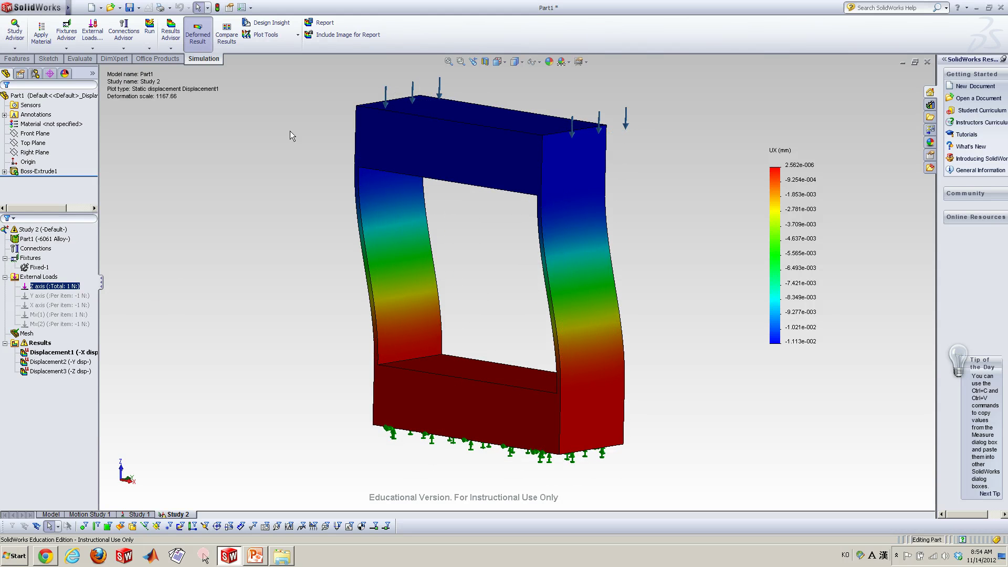
# Step: Stop the deformation animation and zoom in on the flexure's top plate
pyautogui.press('Escape')
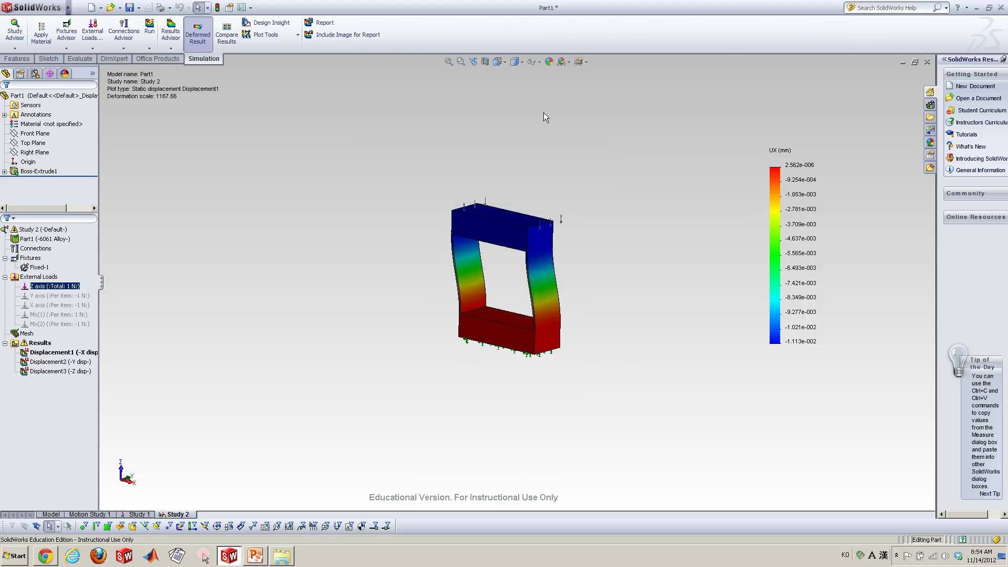
pyautogui.scroll(-4, 530, 195)
pyautogui.scroll(-5, 456, 309)
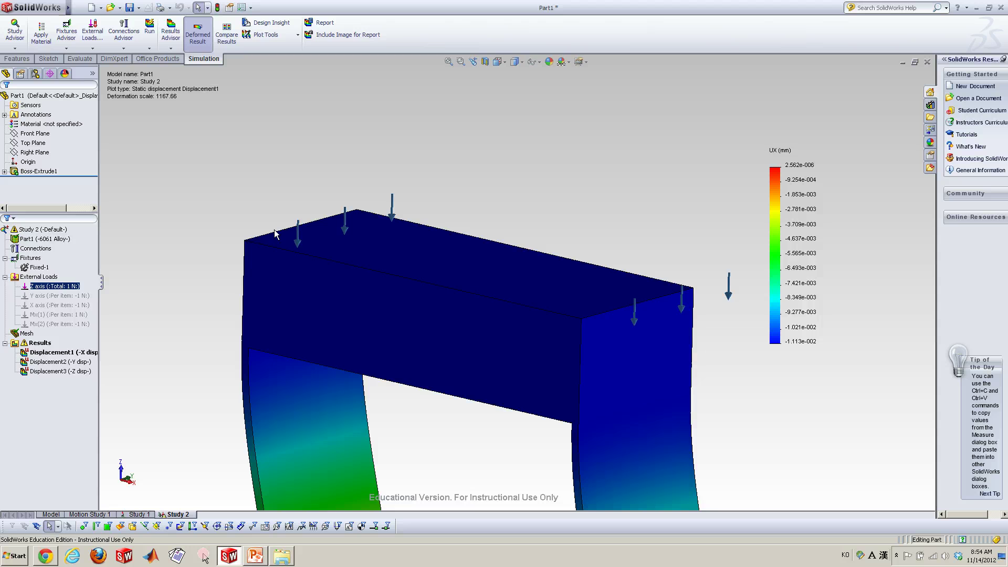
# Step: Edit the Z axis load to apply 1 N total on both top edges, directed along an edge
pyautogui.click(51, 514)
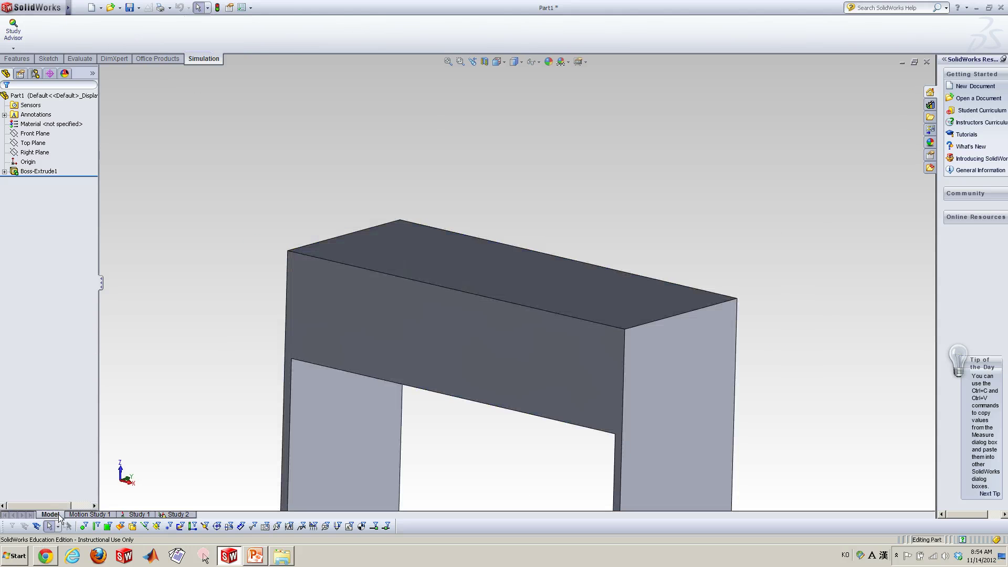
pyautogui.click(166, 515)
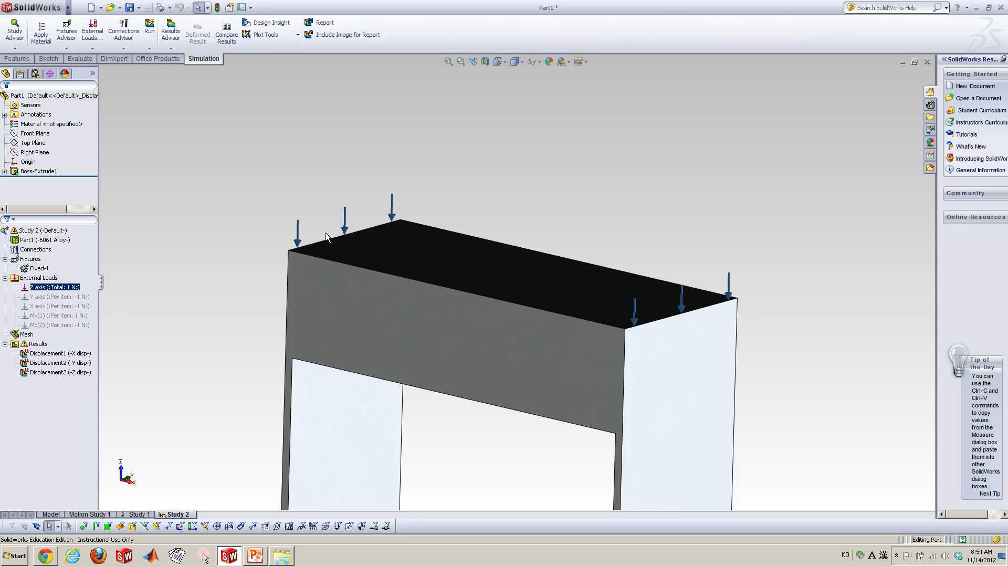
pyautogui.rightClick(74, 287)
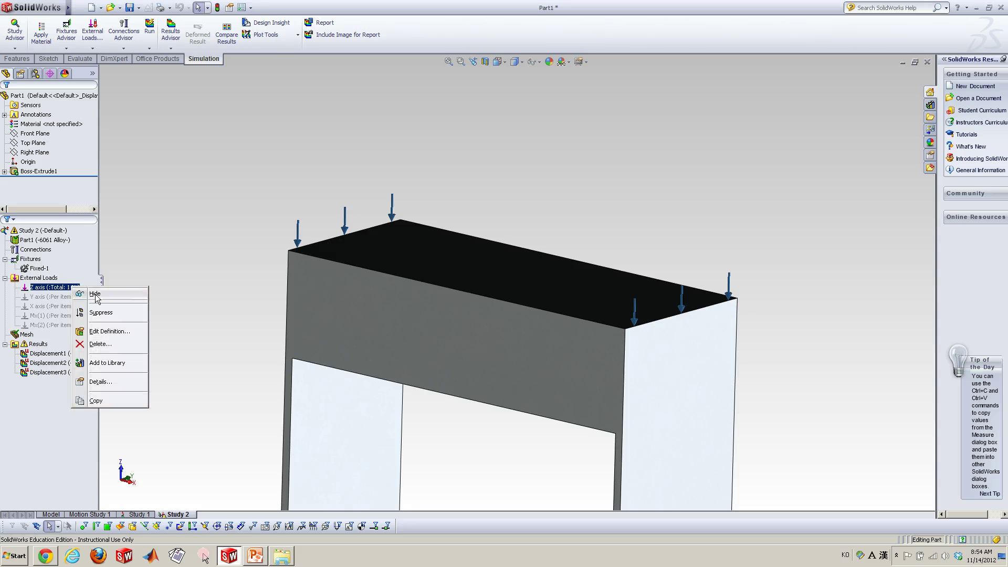
pyautogui.click(102, 331)
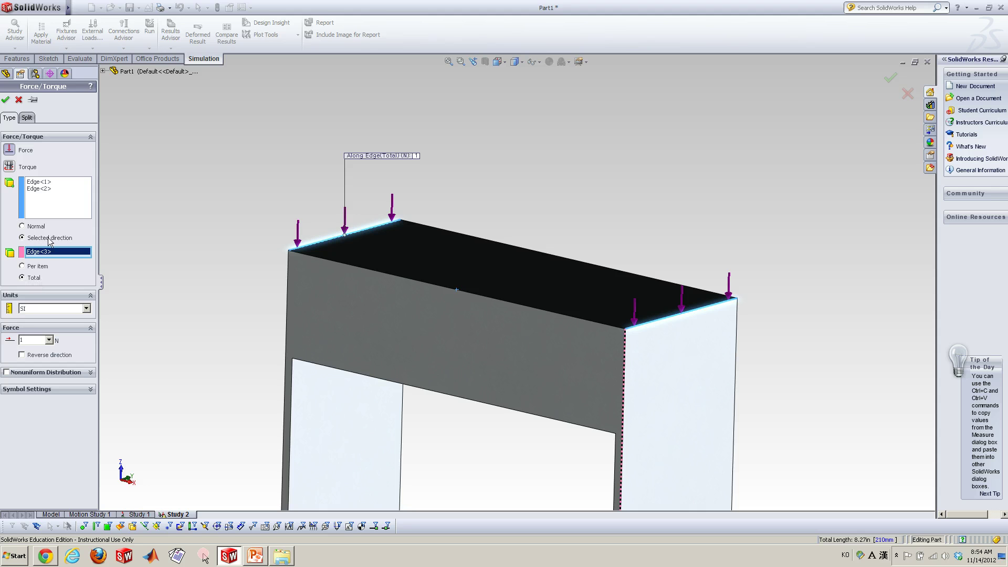
pyautogui.click(5, 100)
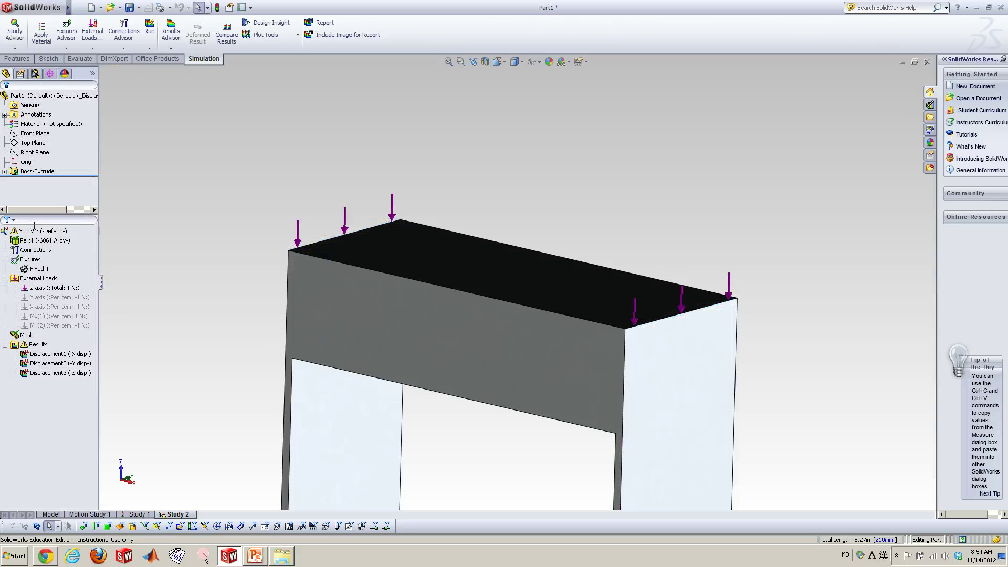
# Step: Rerun Study 2, fit the part in view, and display the Displacement3 Z-displacement plot
pyautogui.rightClick(35, 231)
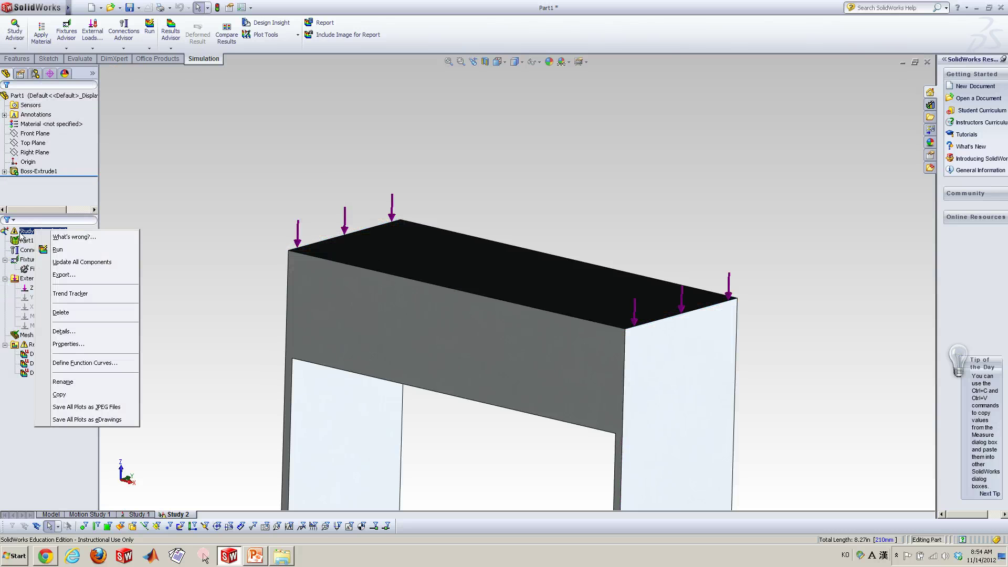
pyautogui.click(61, 250)
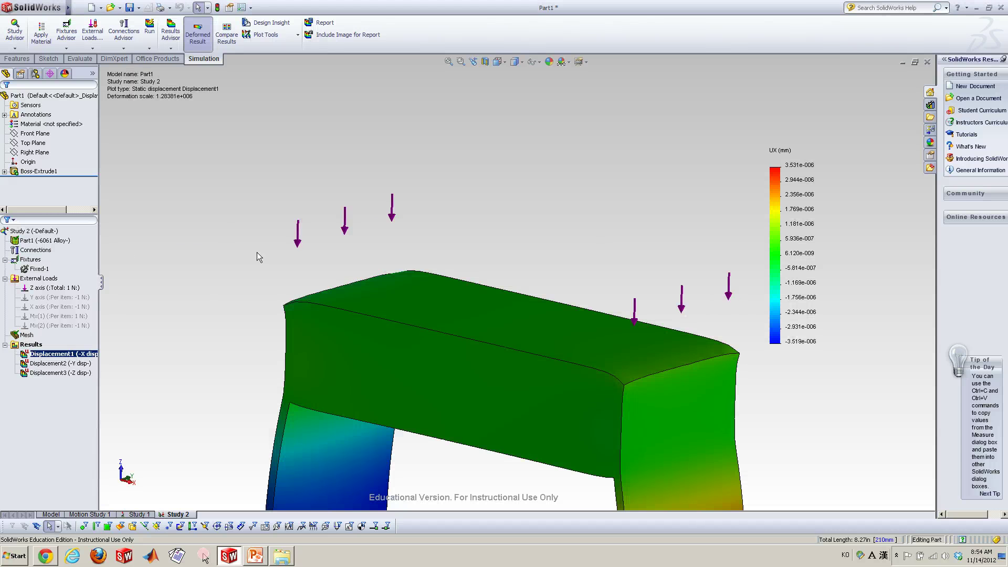
pyautogui.press('f')
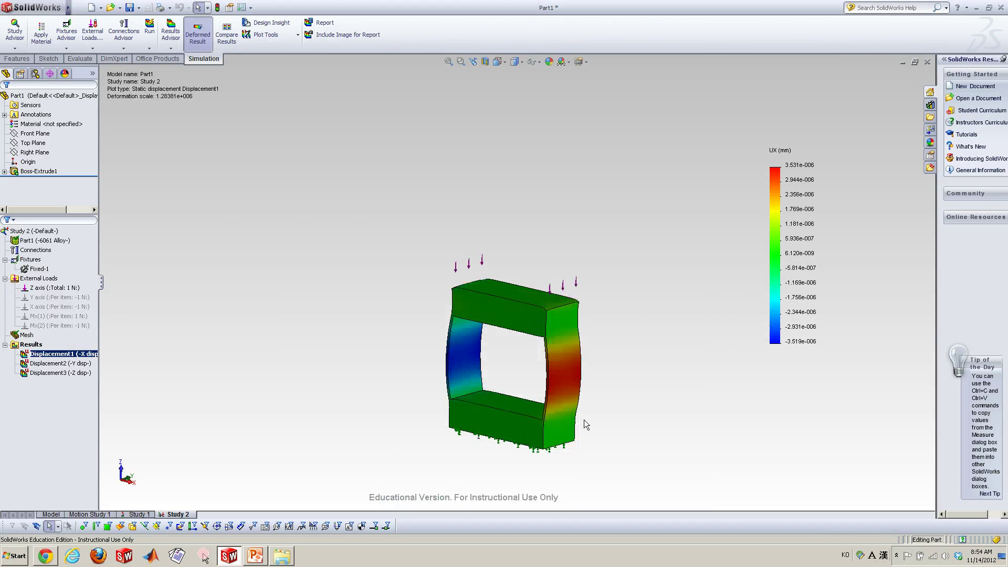
pyautogui.scroll(-5, 585, 418)
pyautogui.scroll(3, 413, 385)
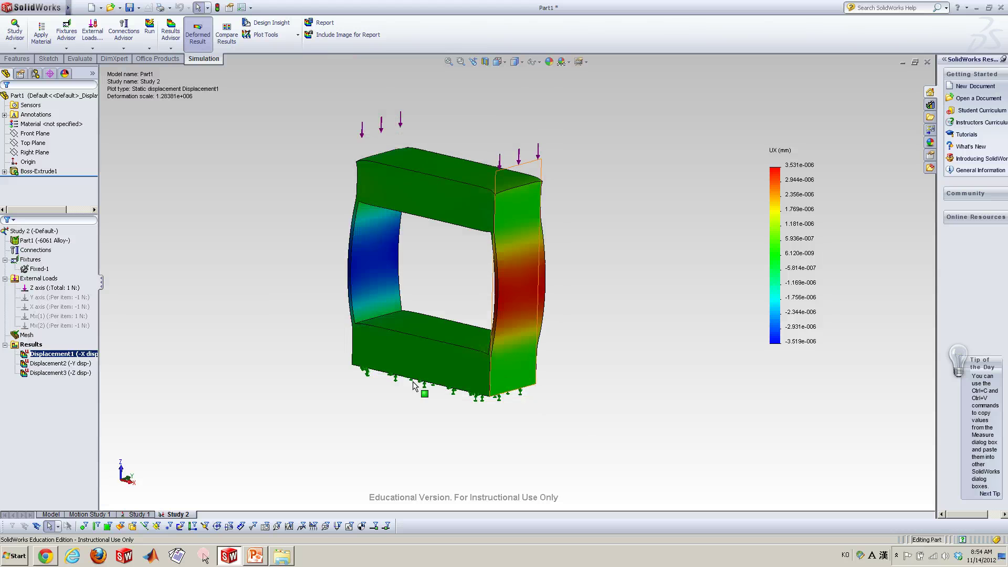
pyautogui.doubleClick(79, 374)
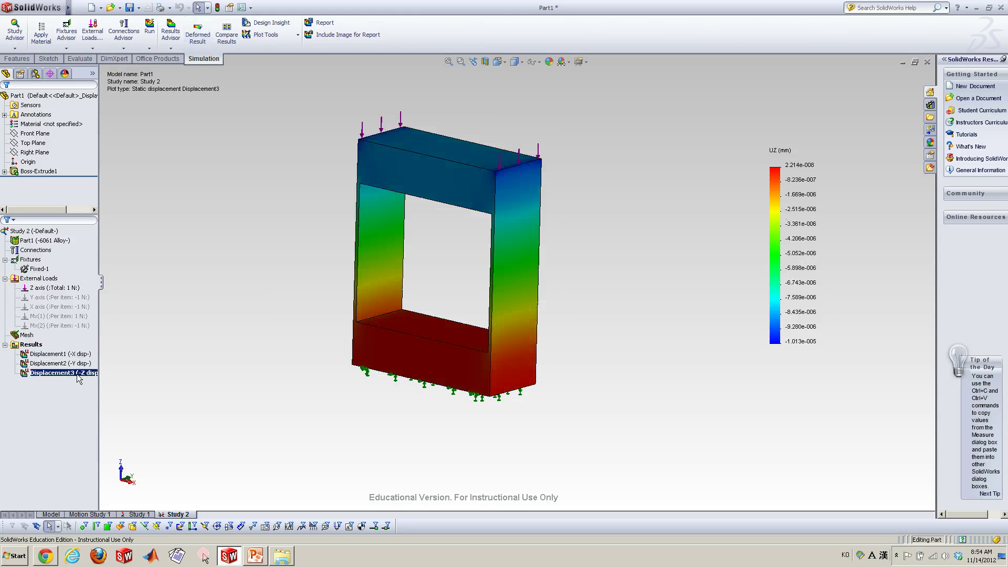
pyautogui.scroll(-3, 311, 134)
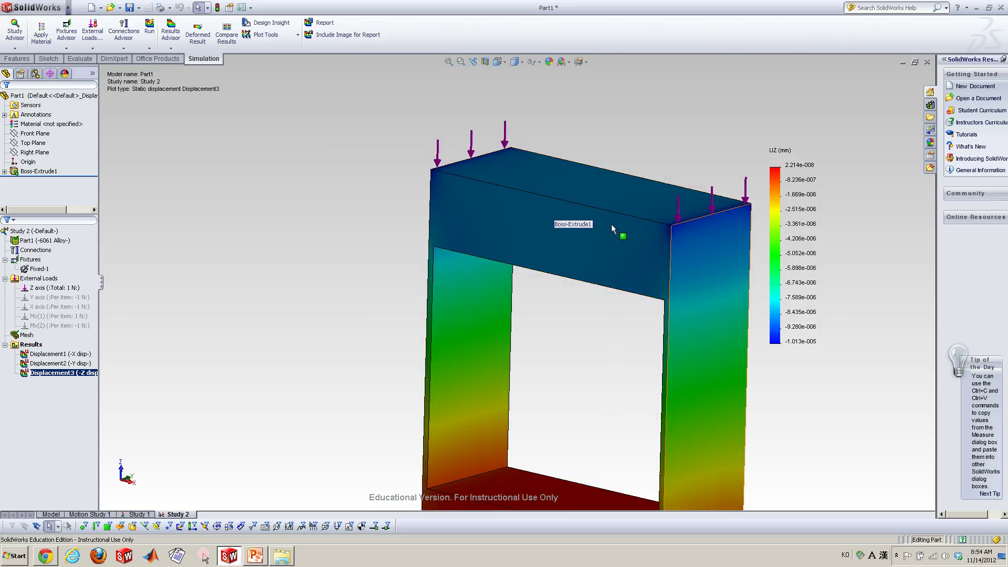
# Step: Probe Displacement3 along the top plate's lower edge and plot Z-displacement against parametric distance
pyautogui.rightClick(51, 379)
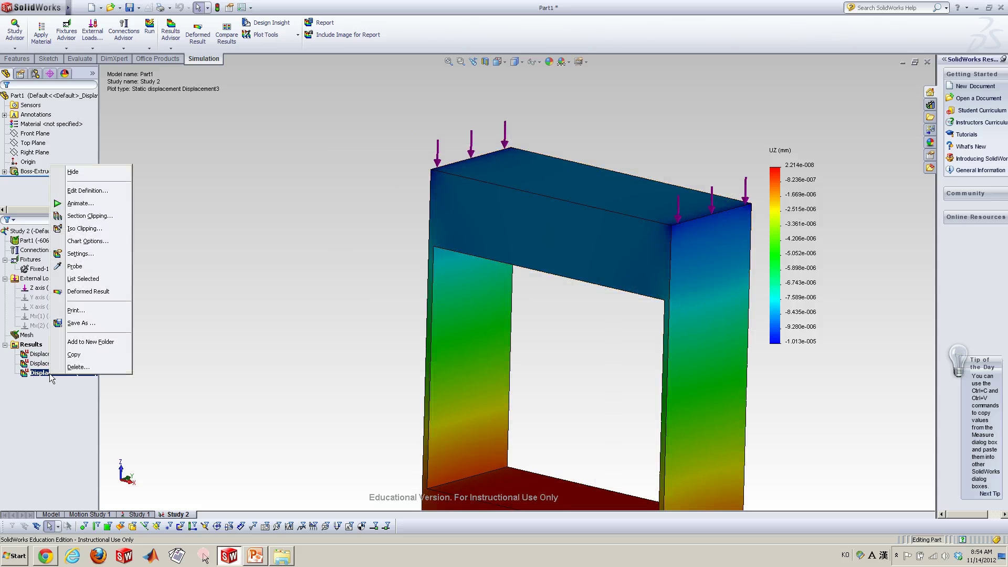
pyautogui.click(84, 279)
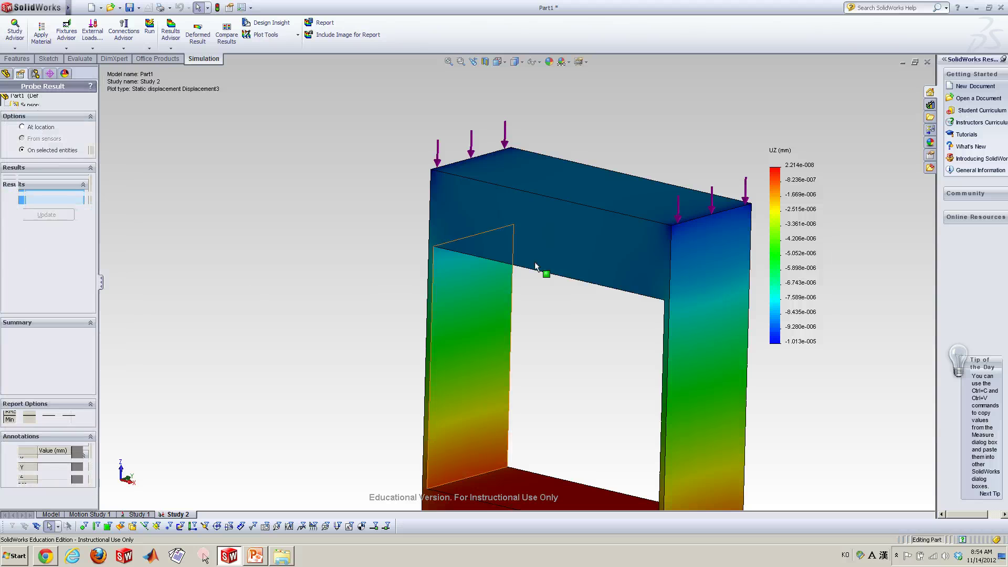
pyautogui.click(574, 282)
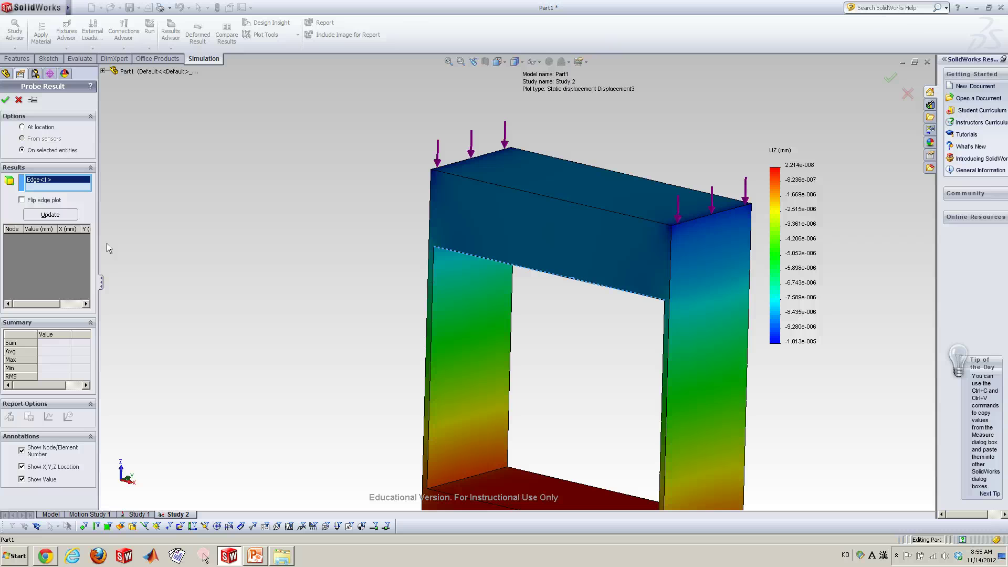
pyautogui.click(61, 214)
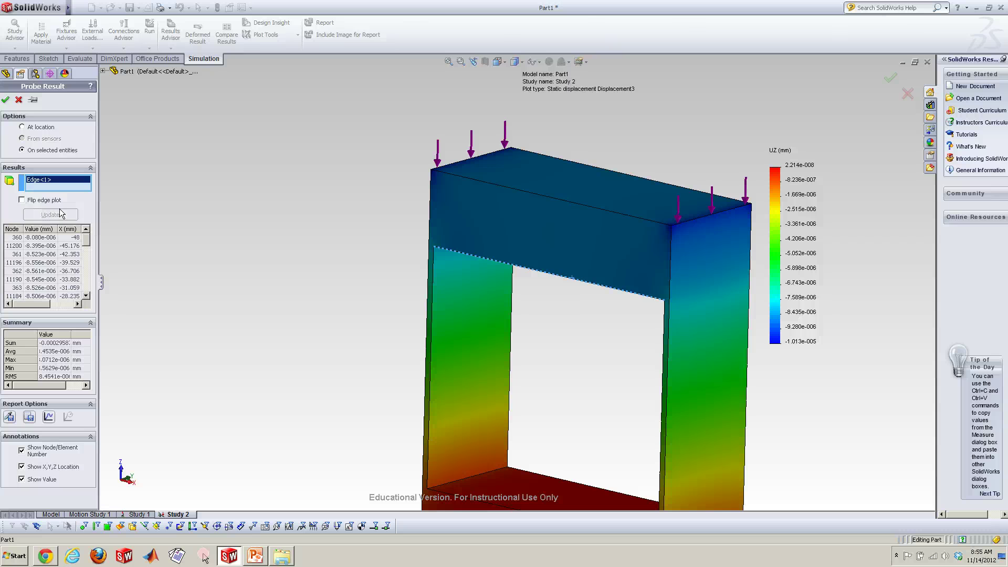
pyautogui.click(49, 416)
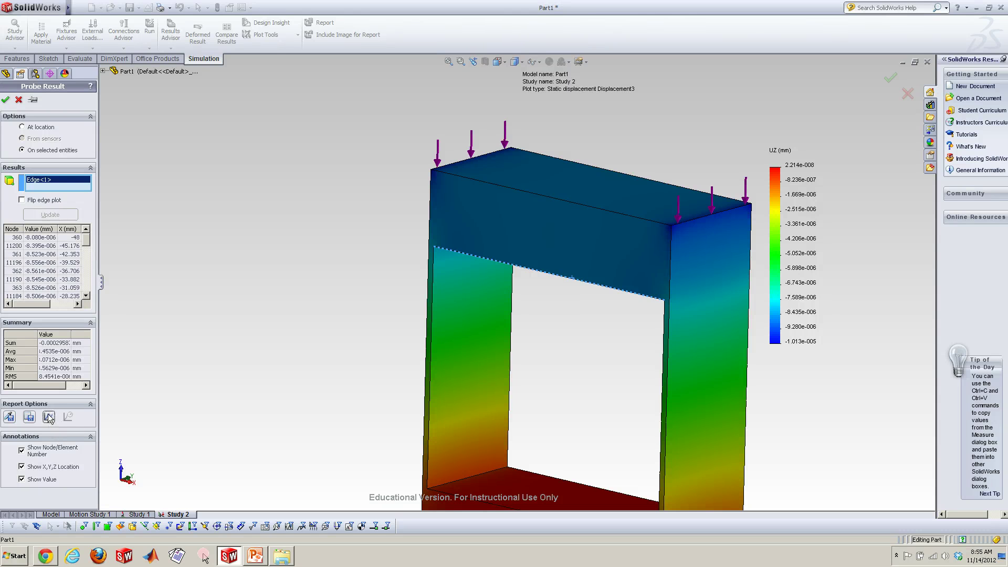